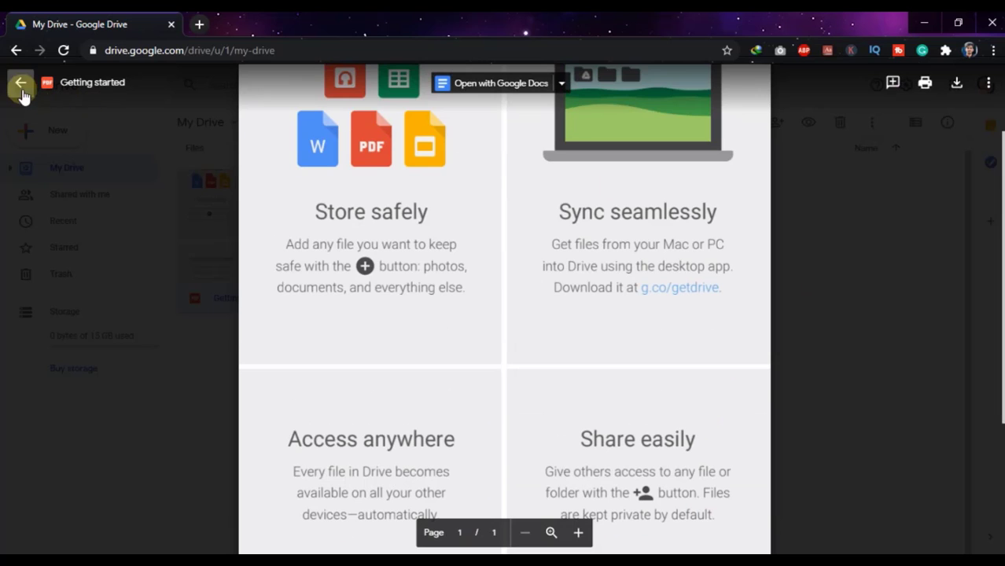
Close the Getting started preview and create a new folder named My Videos in My Drive.
click(20, 81)
click(401, 297)
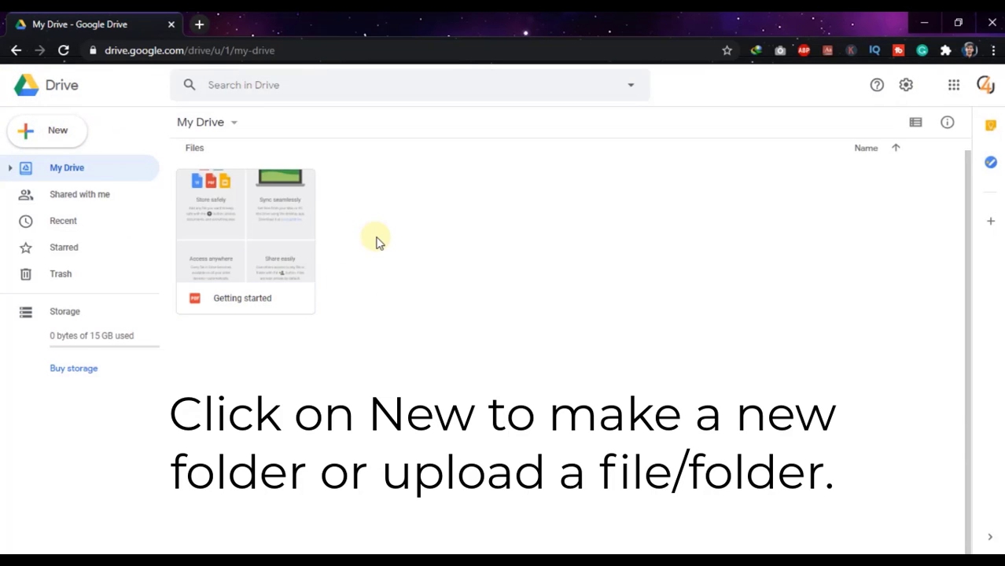
click(74, 135)
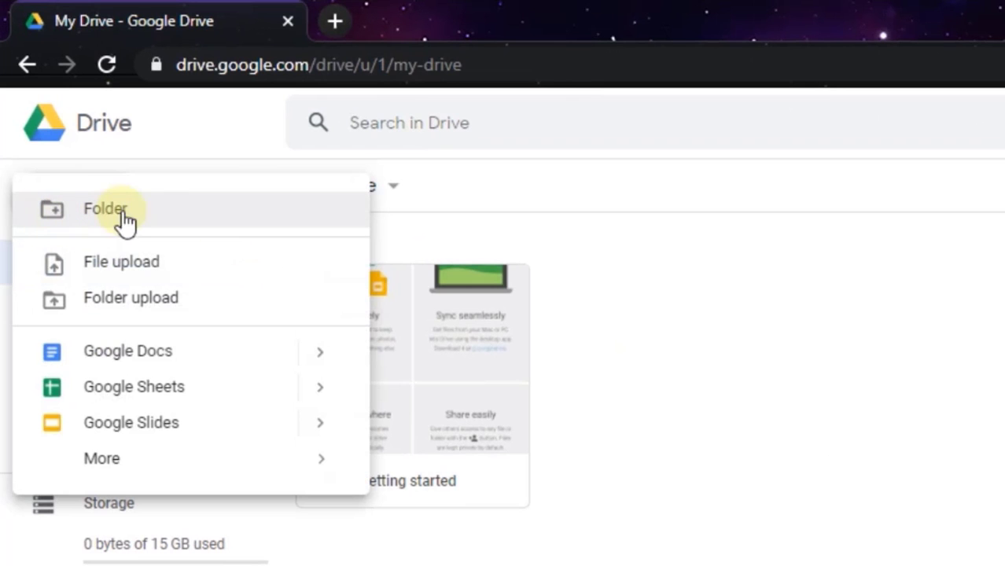
click(45, 228)
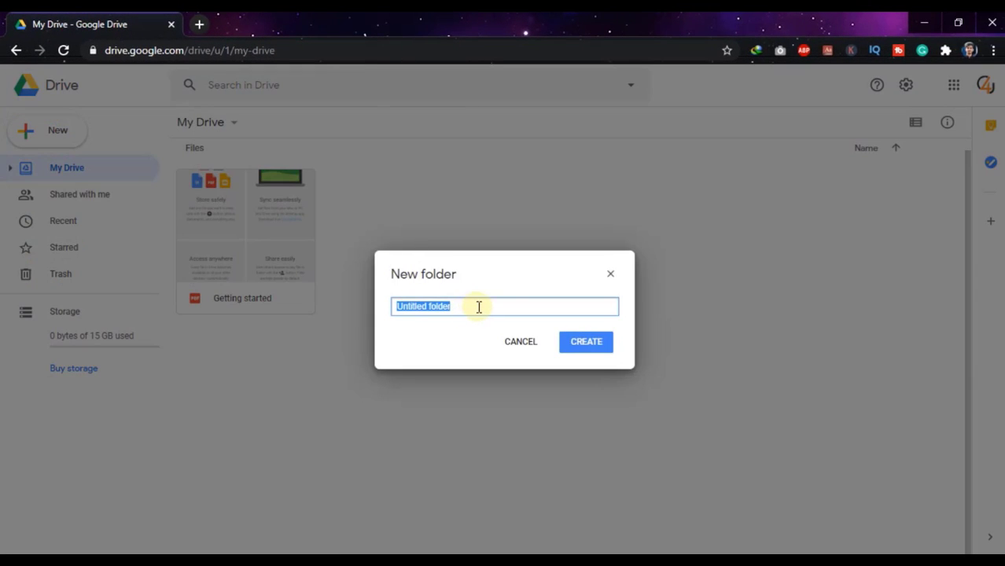
key(BackSpace)
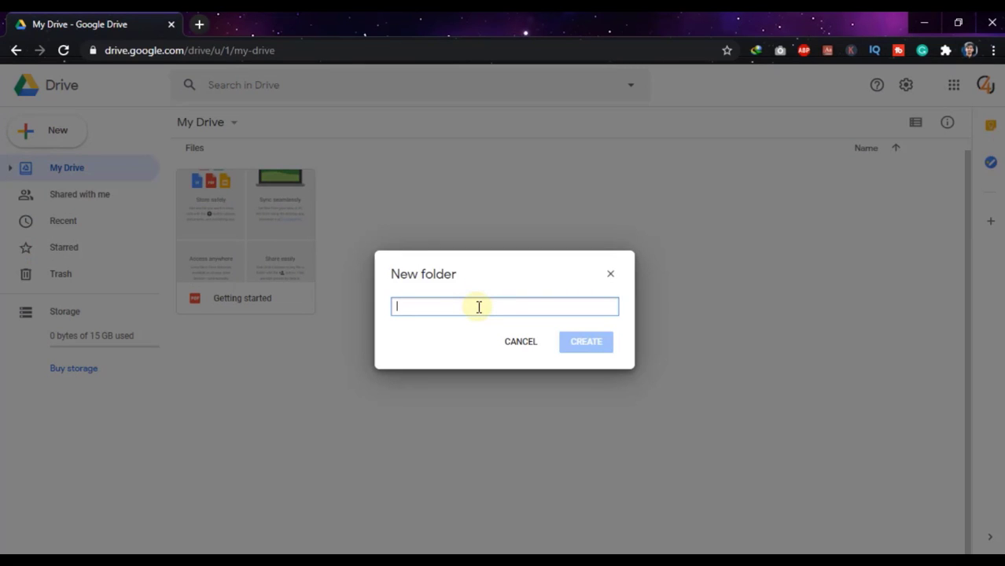
text(My Videos)
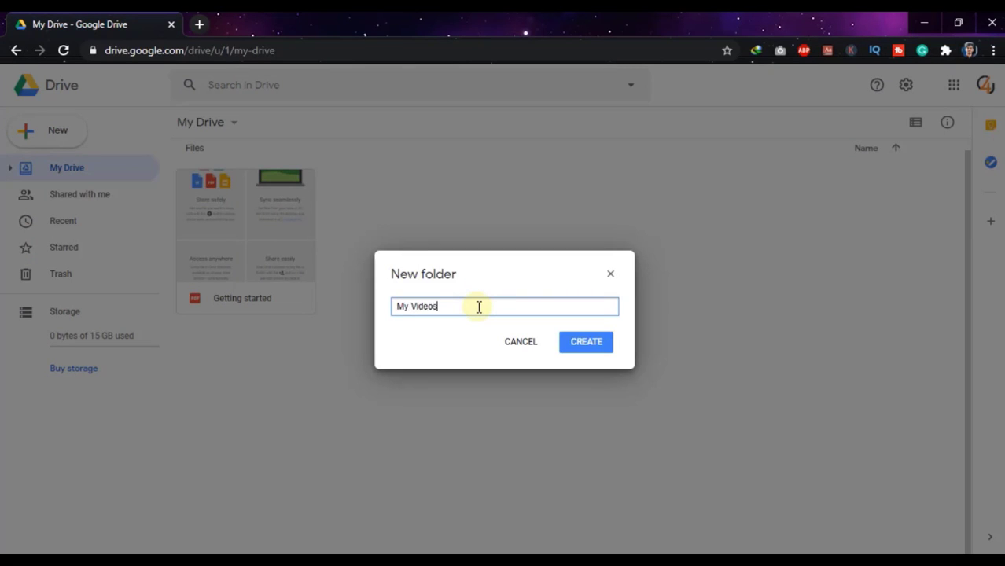
click(587, 342)
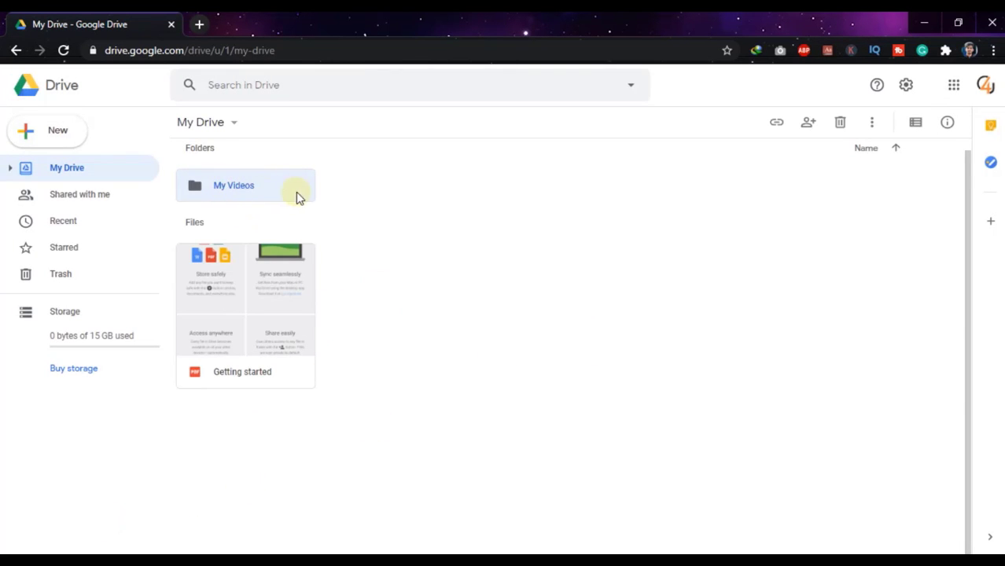
Upload the Outro video file from the Desktop into the My Videos folder and dismiss the upload notice.
double_click(232, 188)
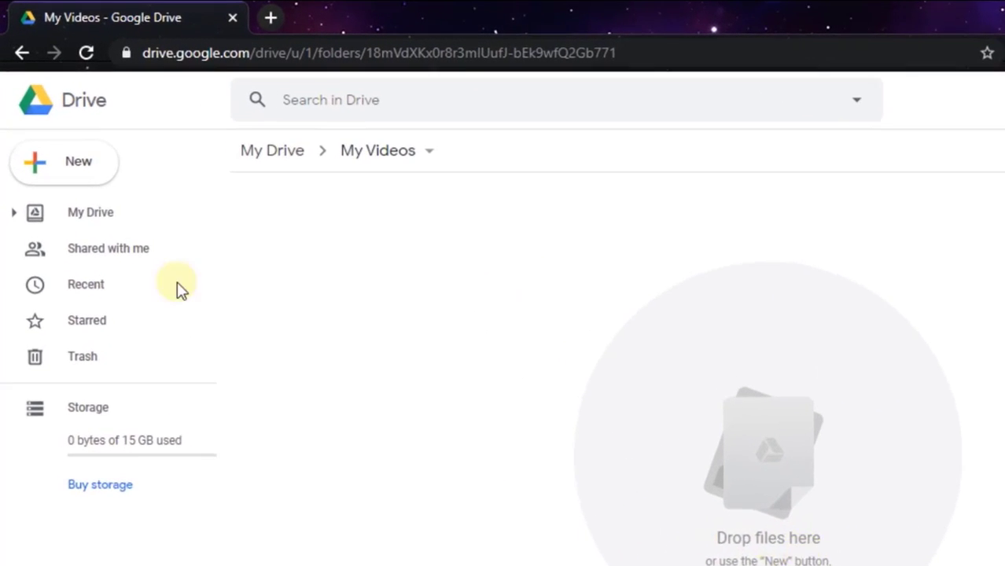
click(38, 175)
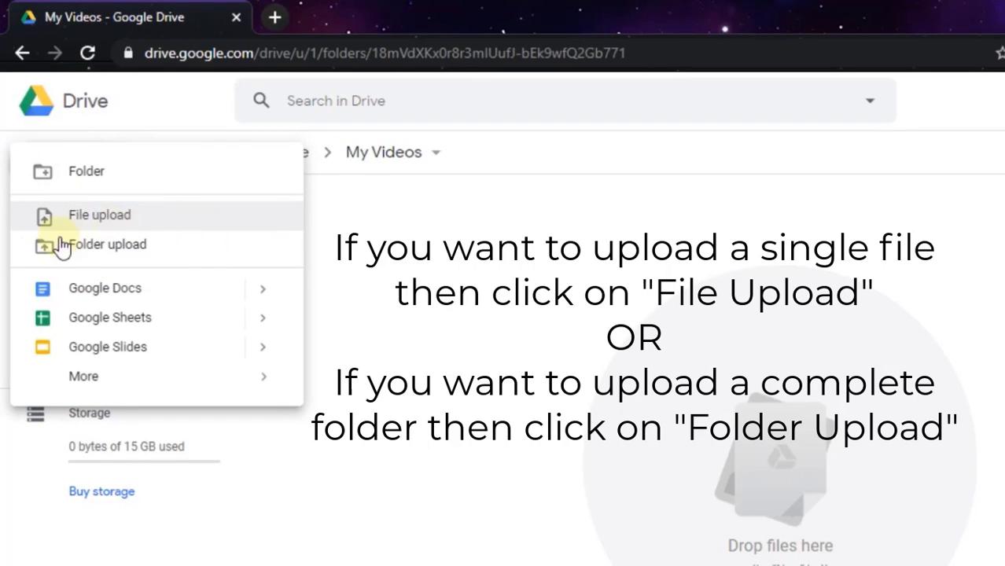
click(135, 221)
click(76, 168)
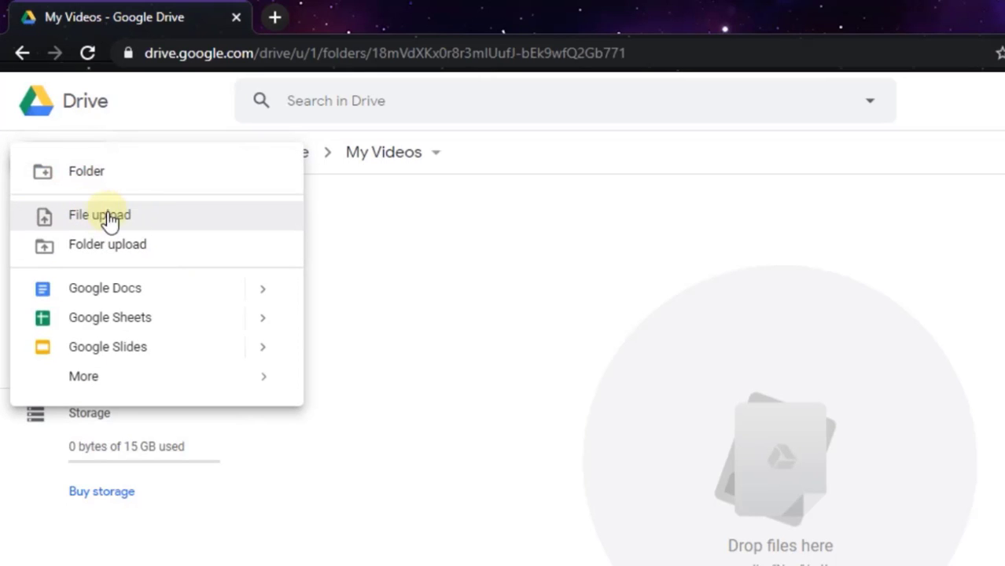
click(114, 218)
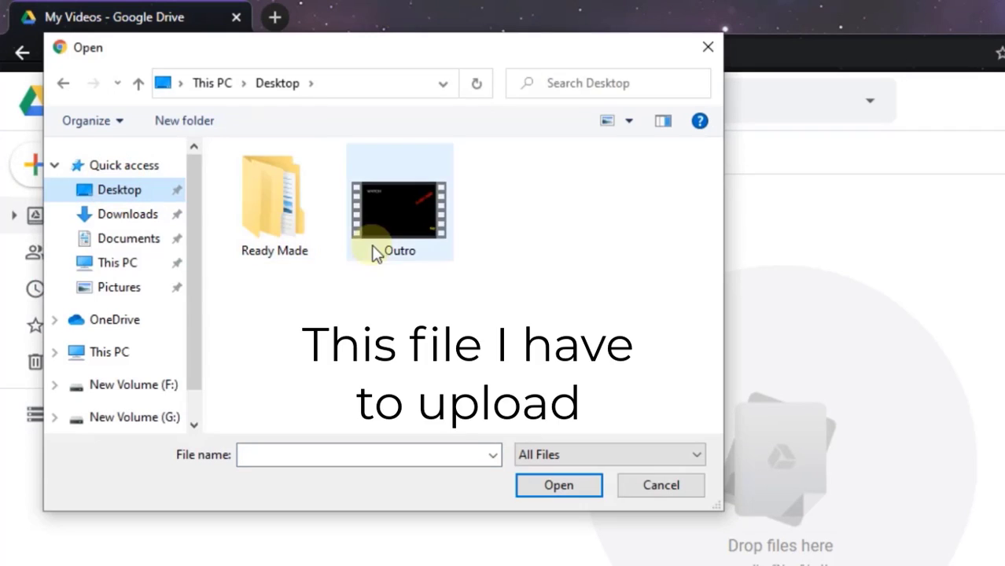
click(380, 246)
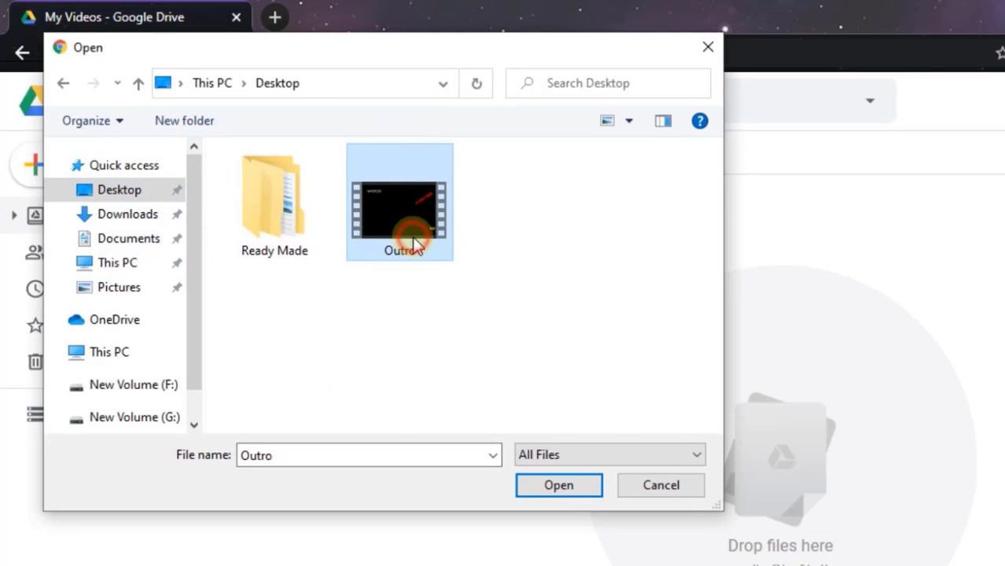
click(586, 487)
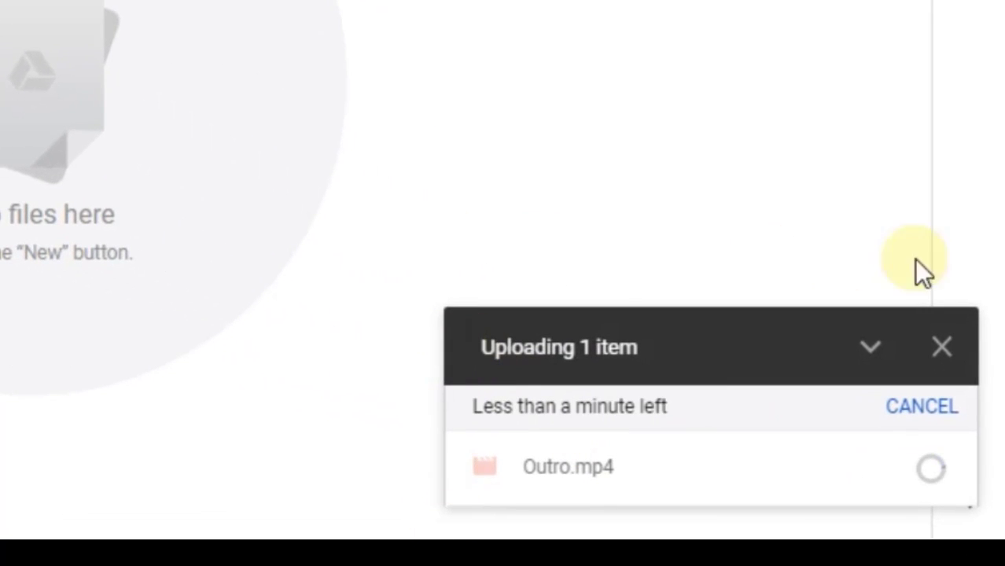
mouse_move(610, 477)
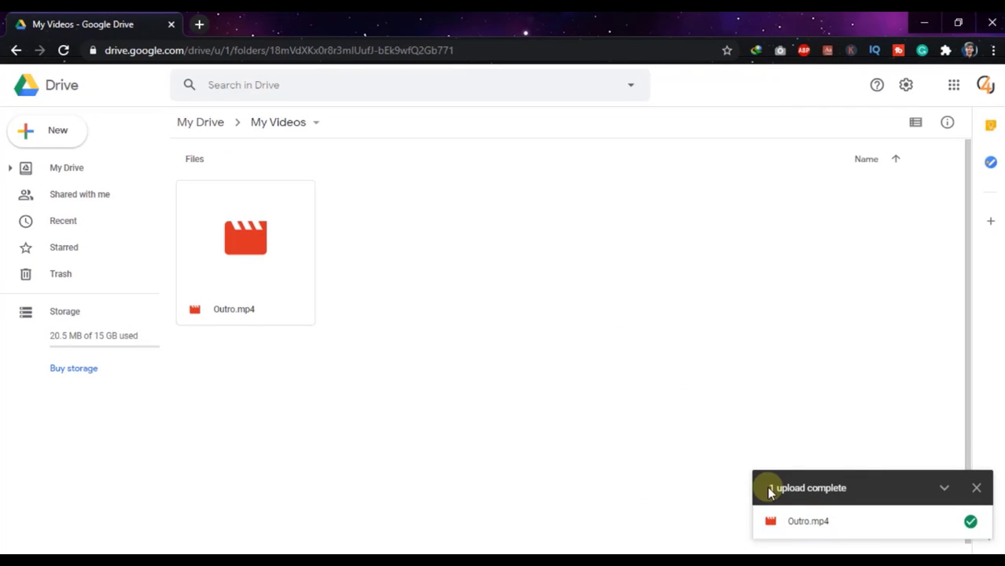
click(975, 489)
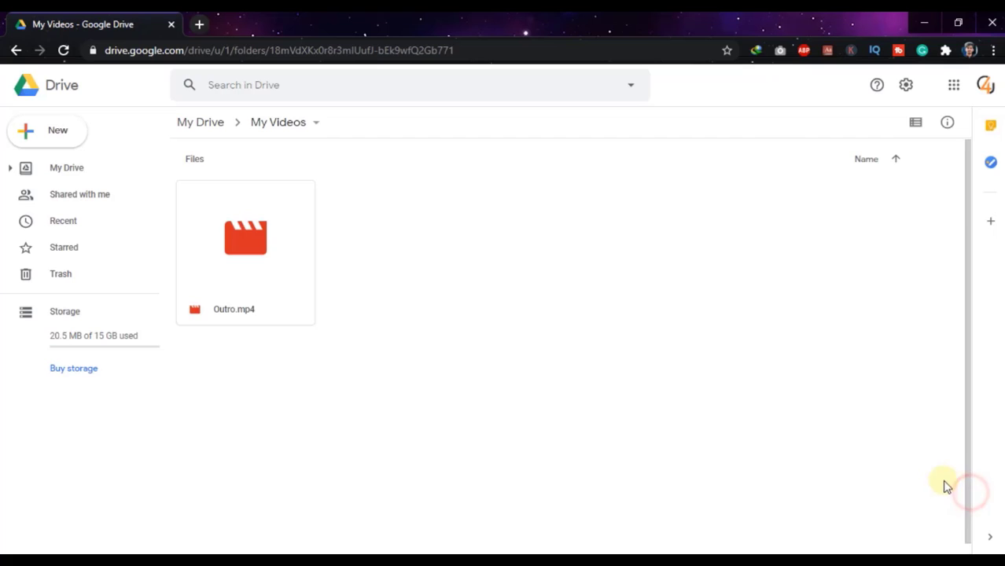
click(254, 257)
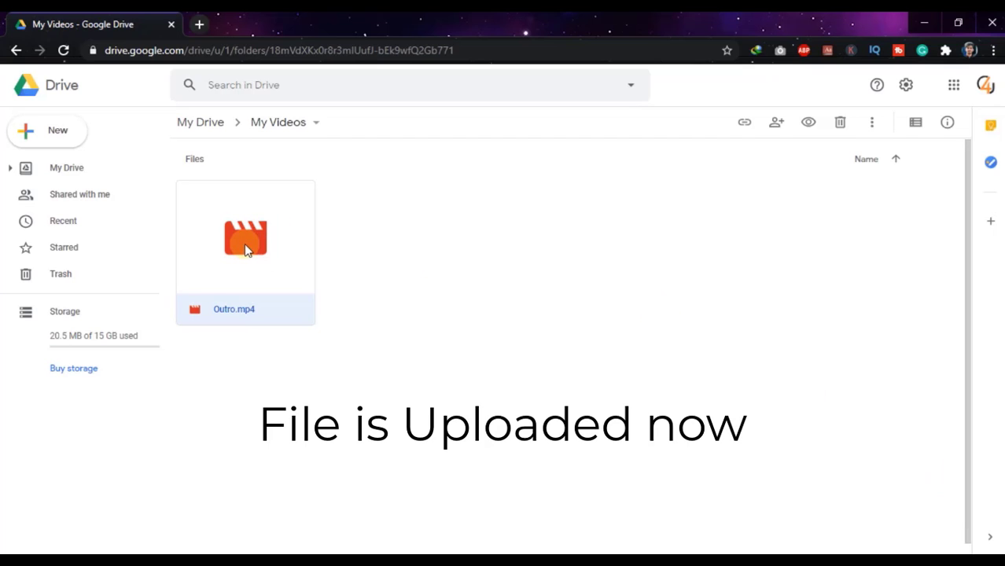
click(468, 266)
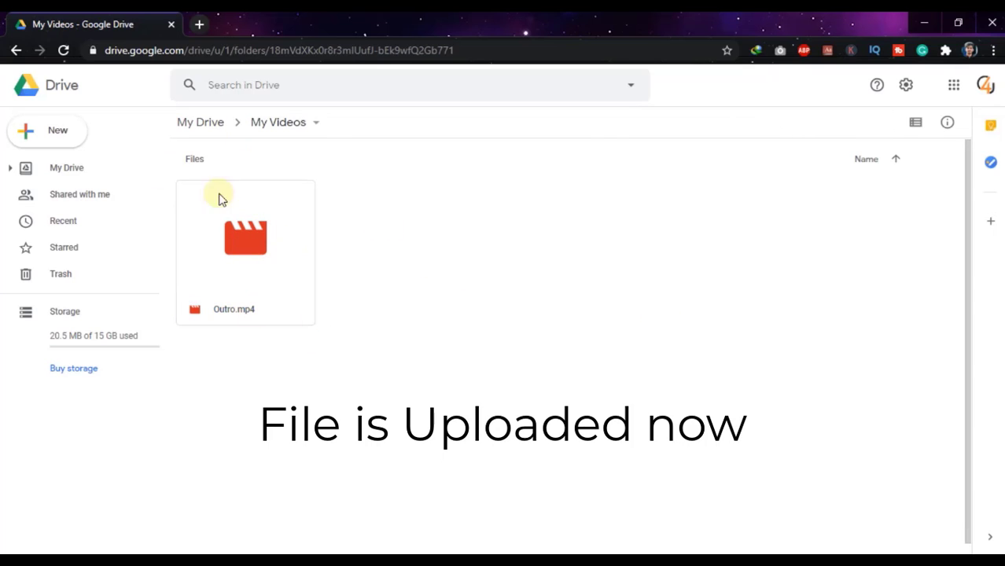
Return to My Drive and review the My Videos folder's link access options and its sharing with people and groups.
click(204, 128)
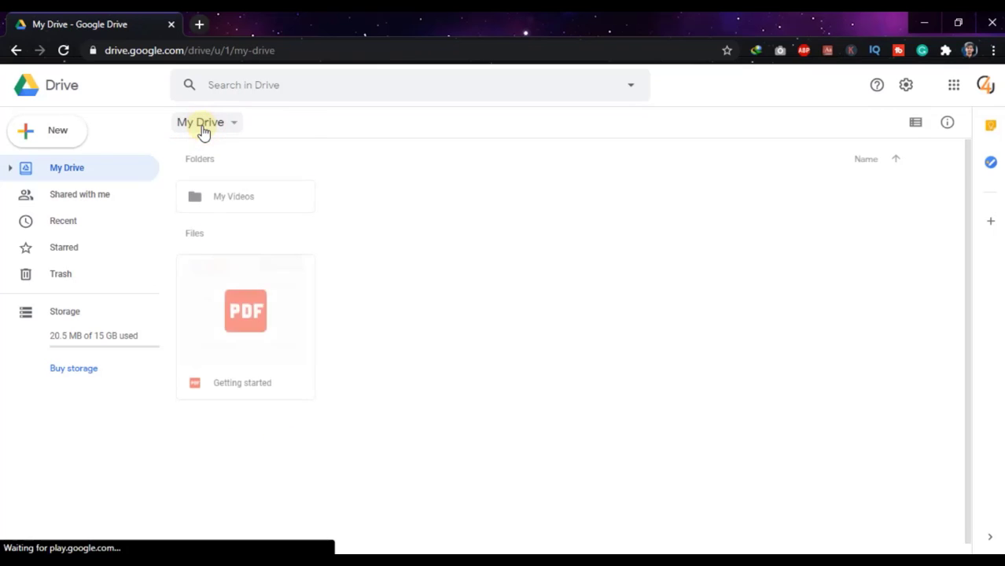
click(236, 200)
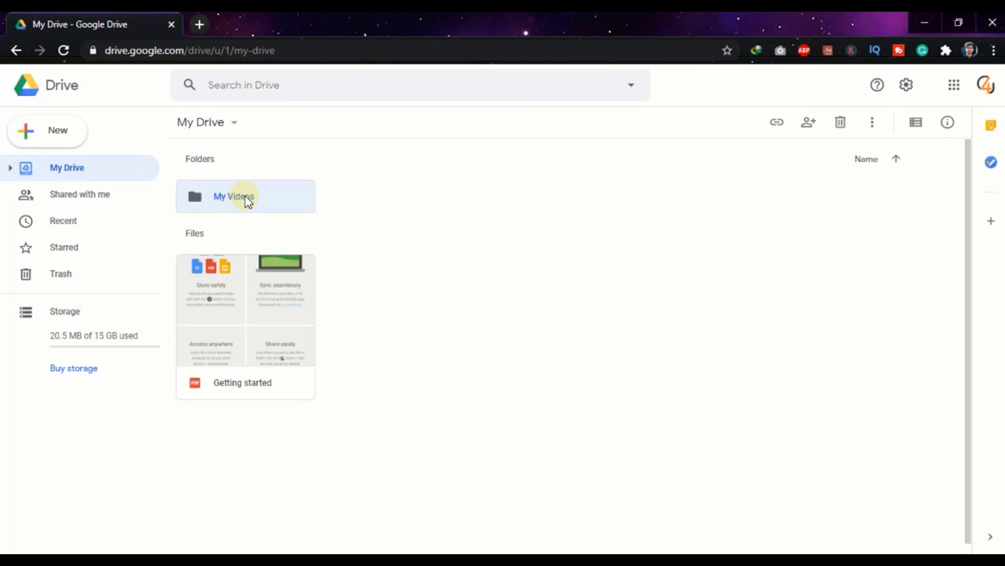
right_click(246, 200)
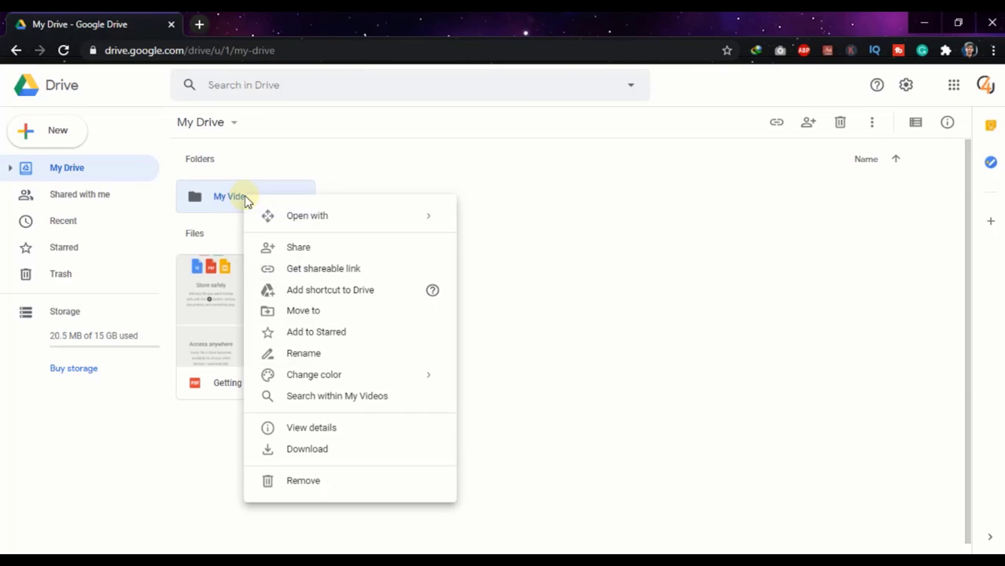
click(356, 269)
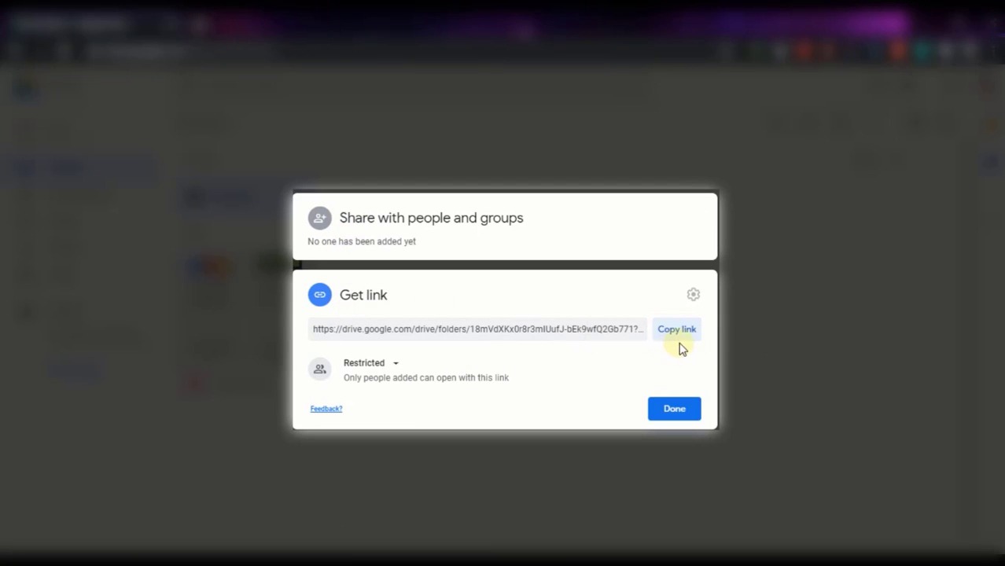
click(393, 366)
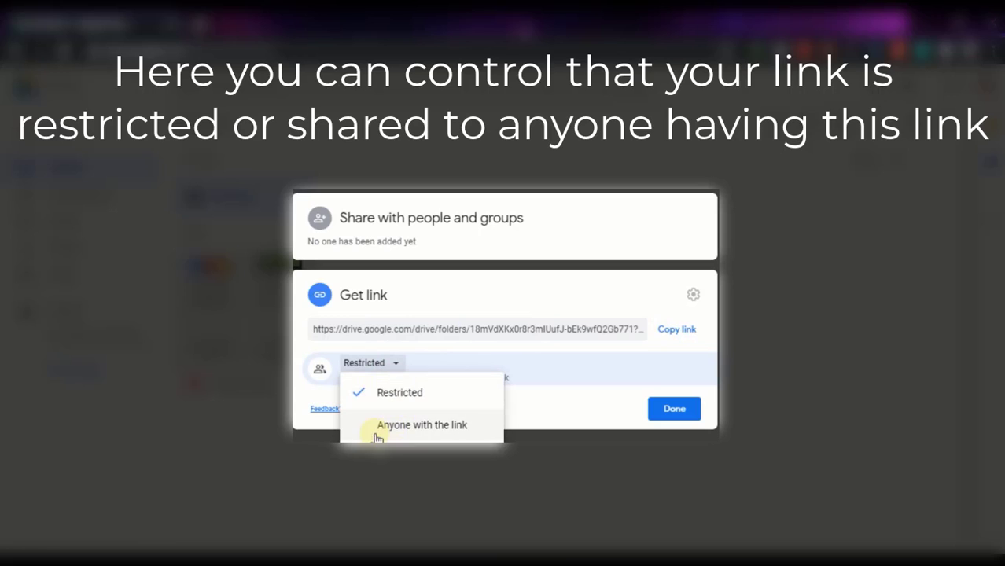
click(416, 399)
click(381, 236)
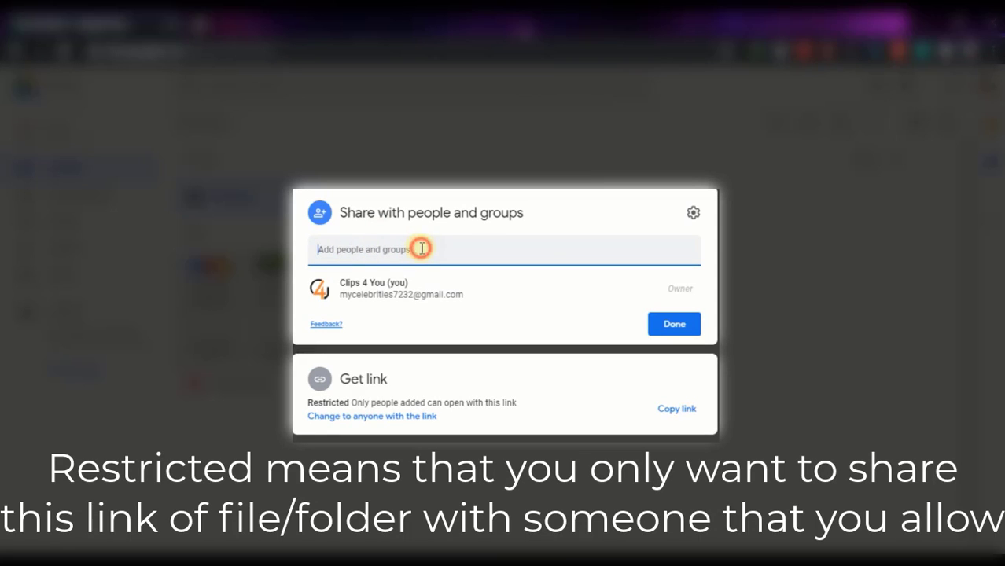
click(683, 324)
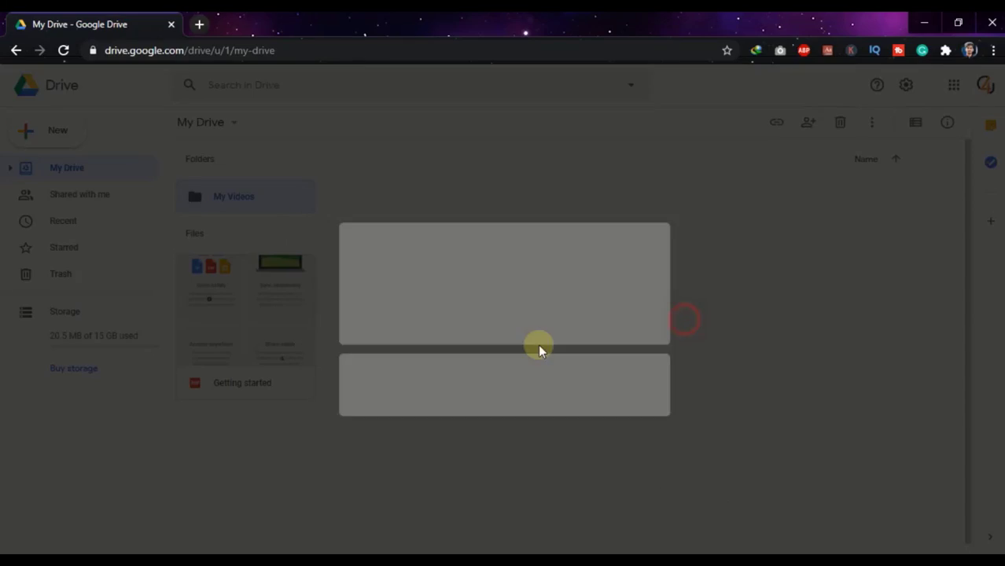
Set the My Videos folder's link access to Anyone with the link, with the Viewer role.
right_click(248, 199)
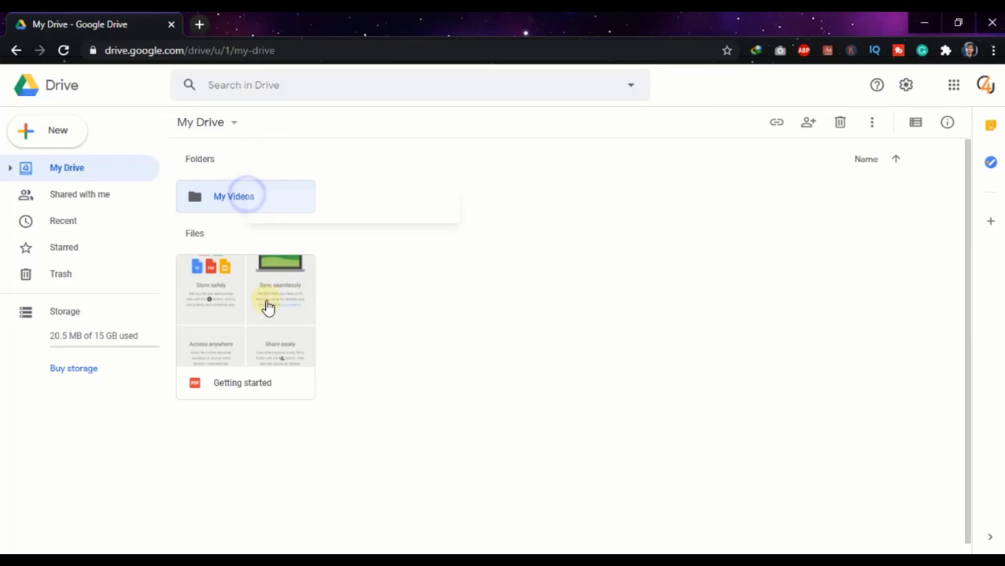
click(325, 271)
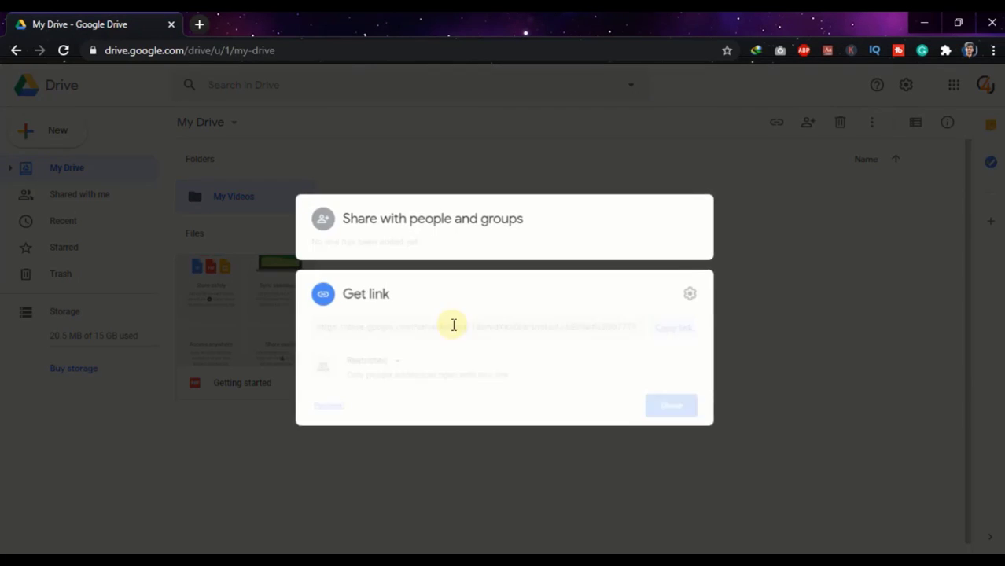
click(508, 337)
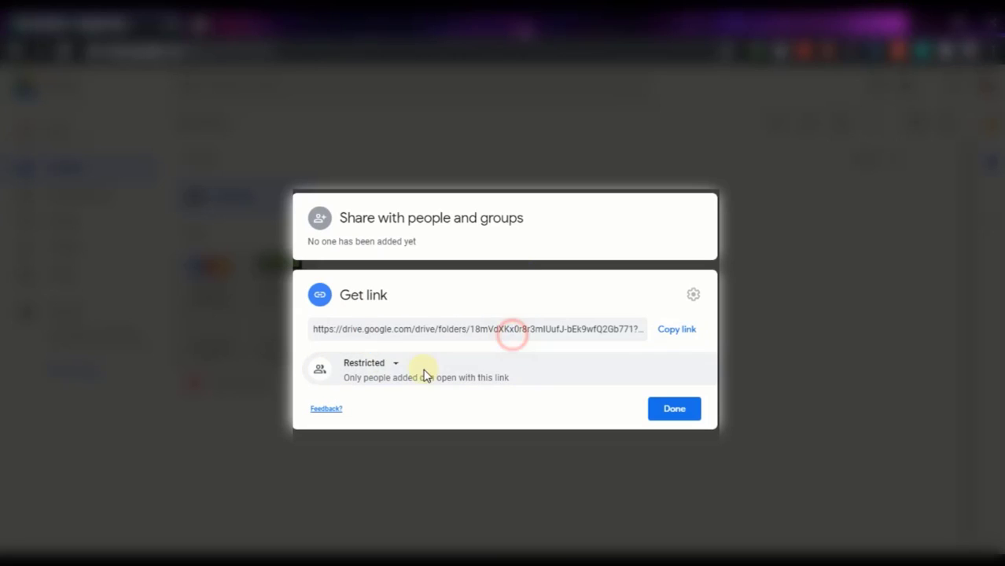
click(397, 364)
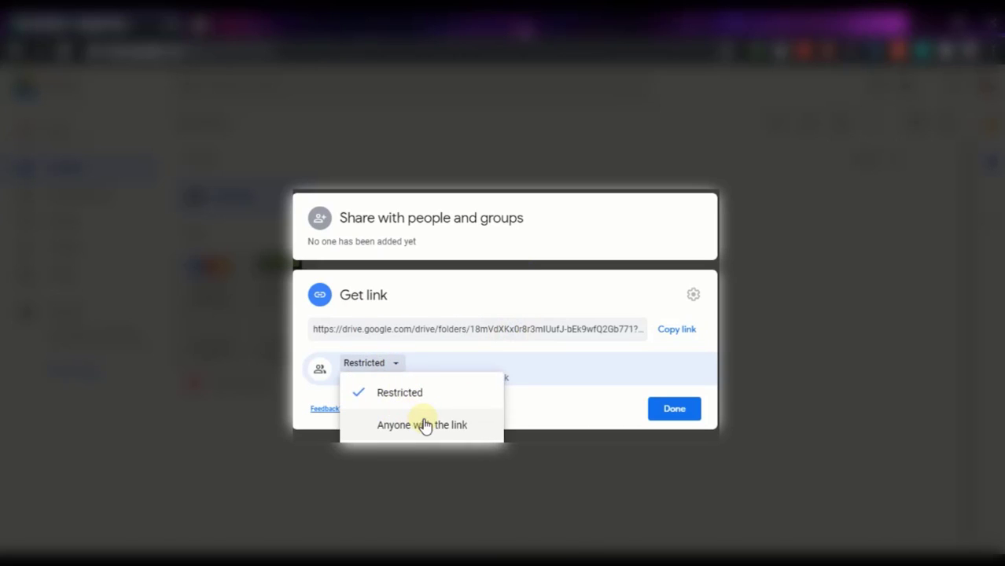
click(421, 421)
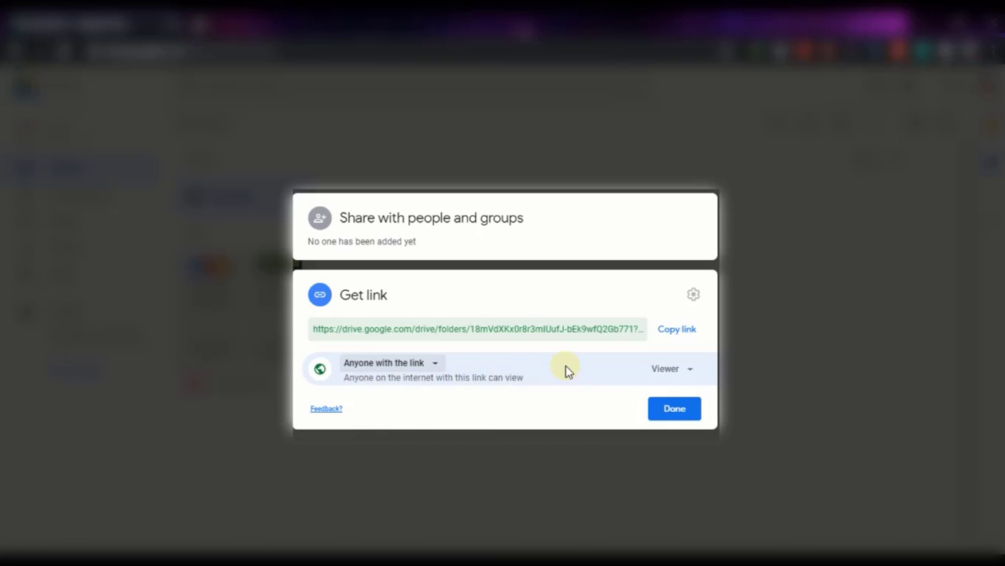
click(691, 375)
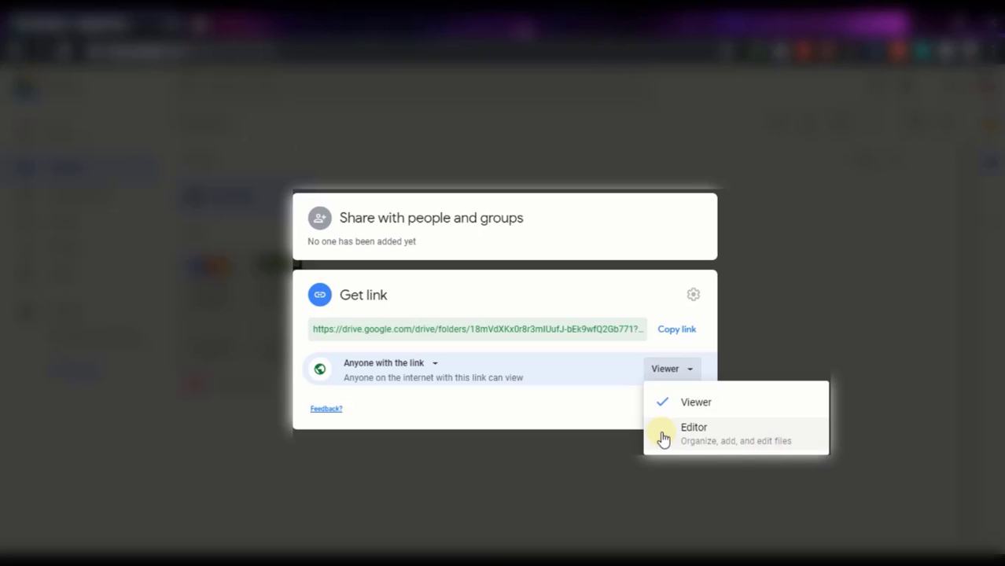
click(682, 403)
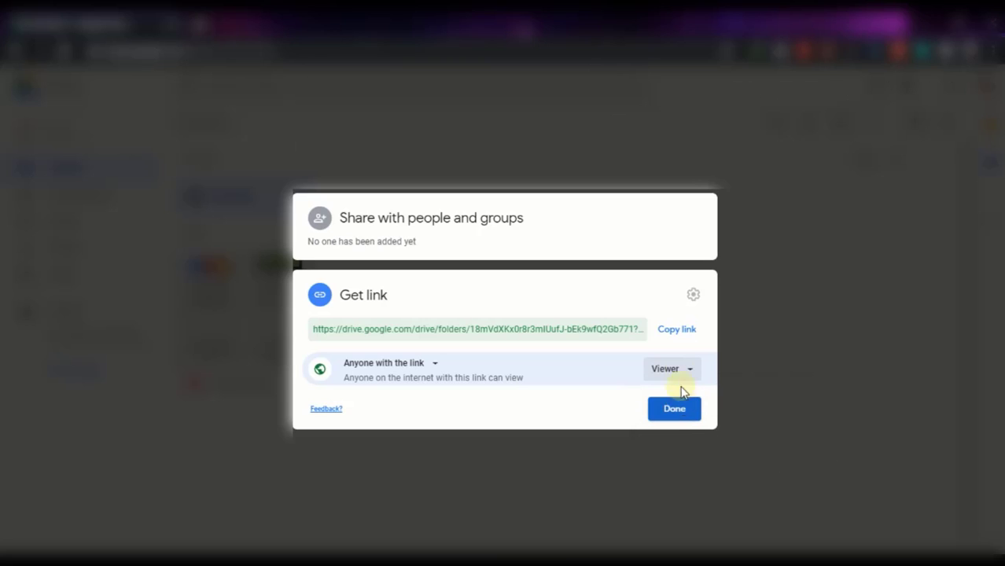
Copy the My Videos folder's share link and finish the sharing settings.
click(337, 329)
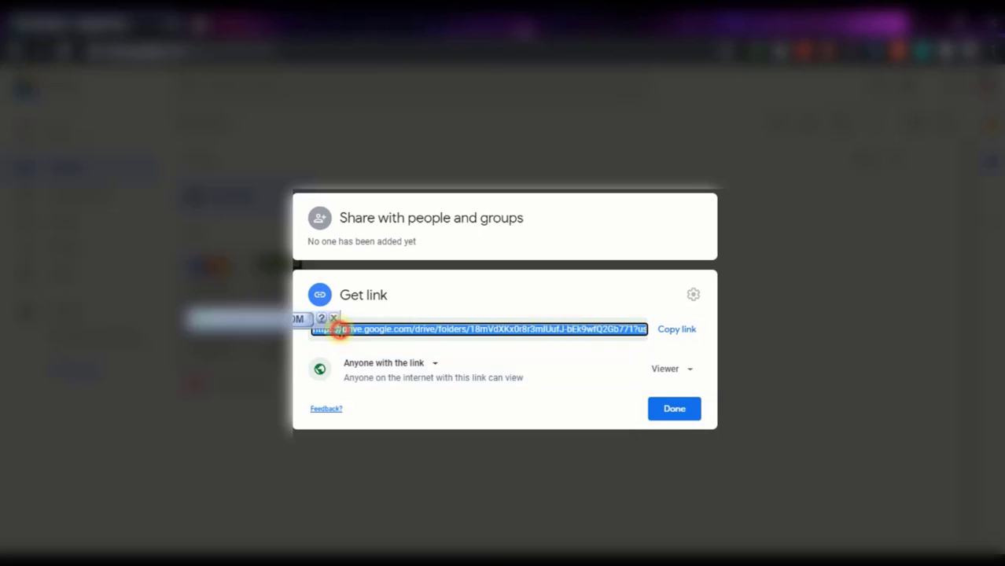
click(677, 333)
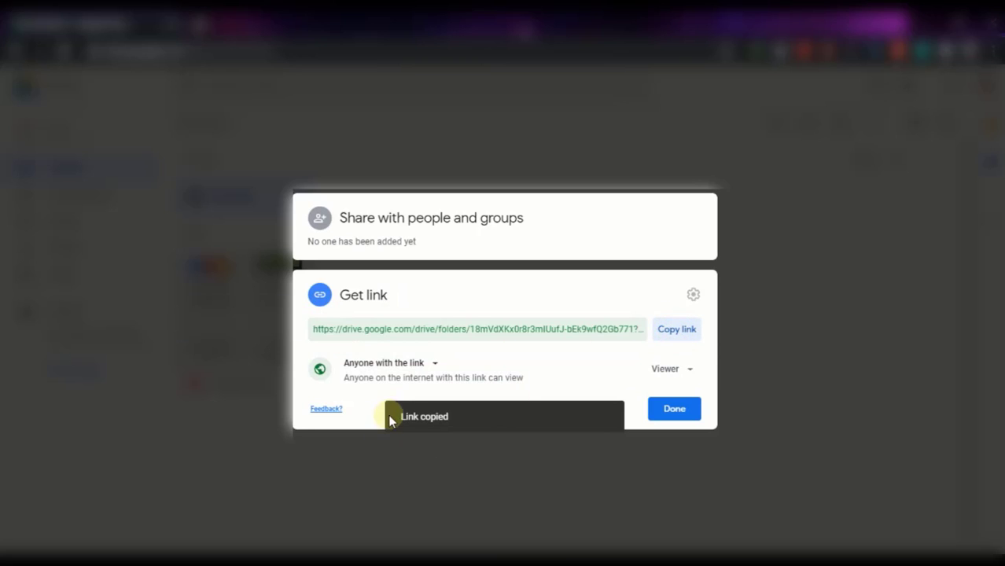
click(656, 410)
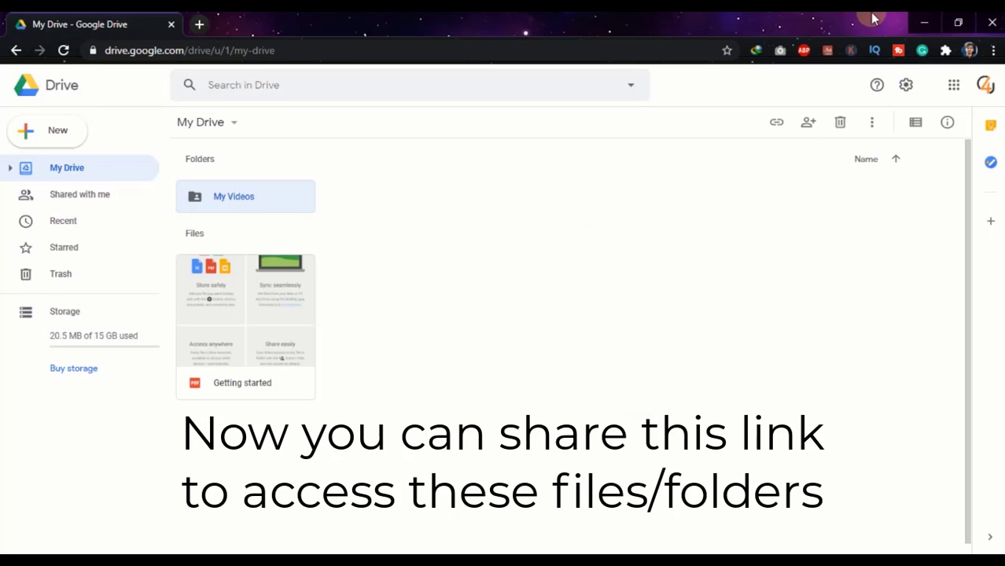
Open a new incognito window and load the copied My Videos share link in it.
click(993, 51)
click(860, 110)
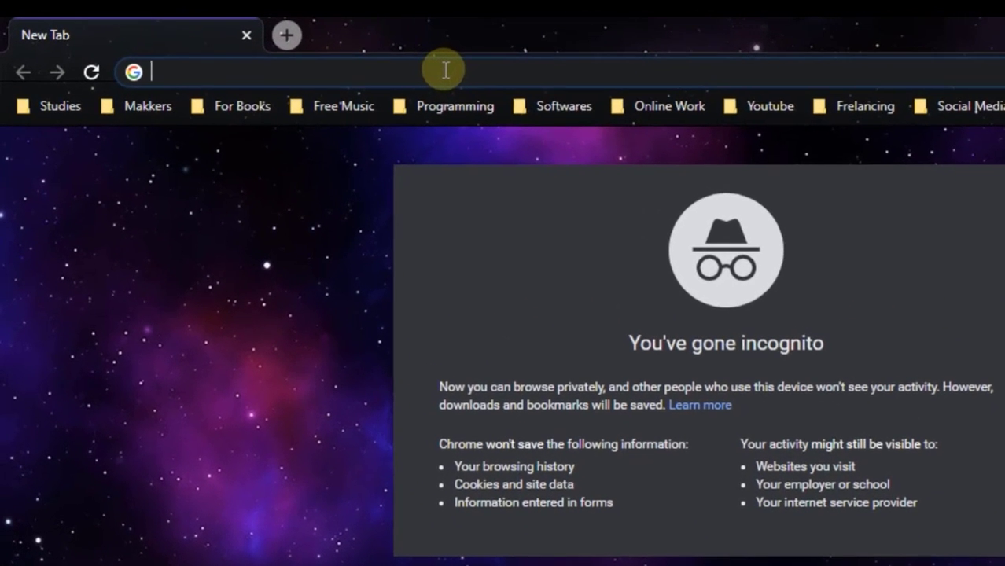
right_click(358, 58)
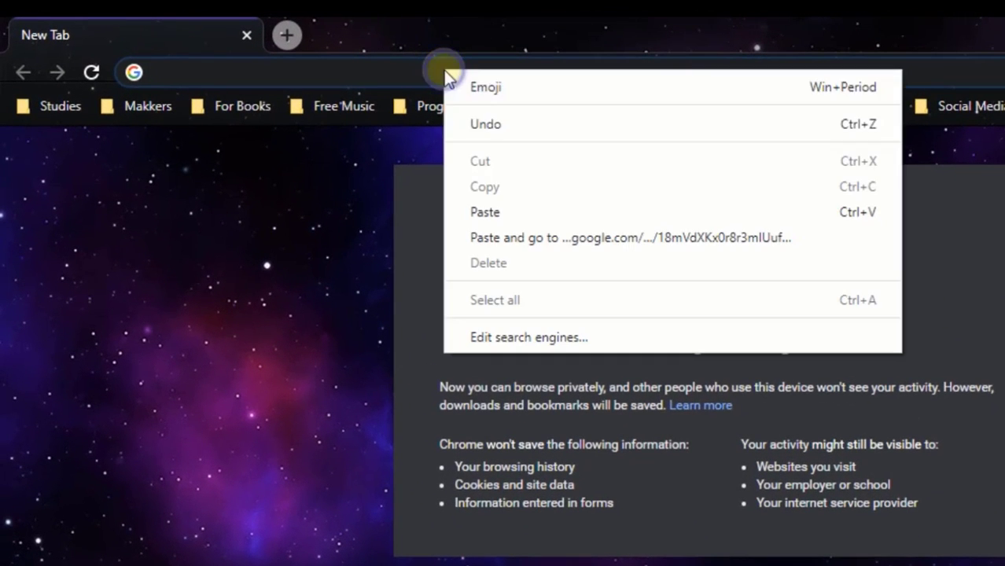
click(509, 210)
key(Return)
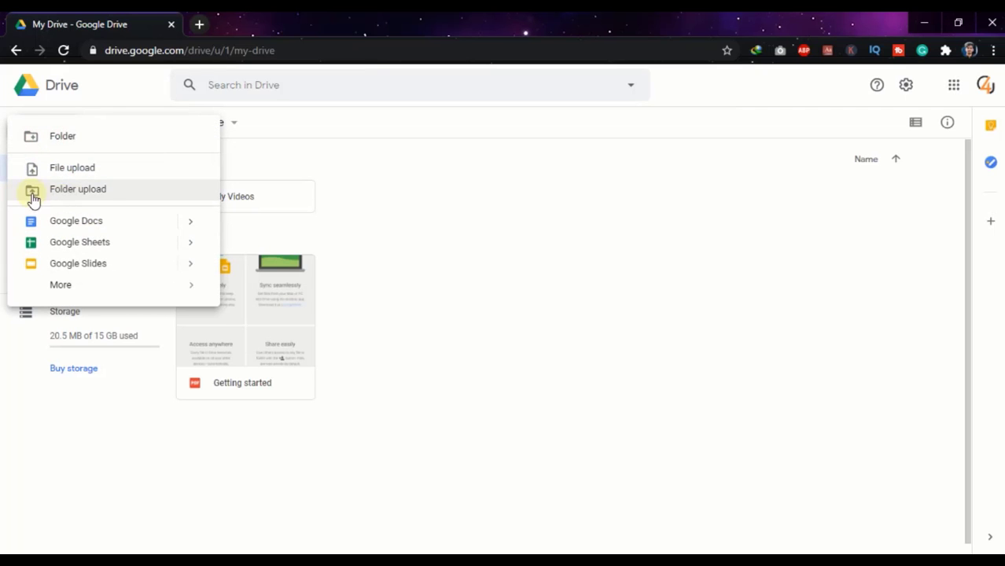
Upload the Tesing Folder from the Desktop to My Drive and approve the upload to the site.
click(95, 195)
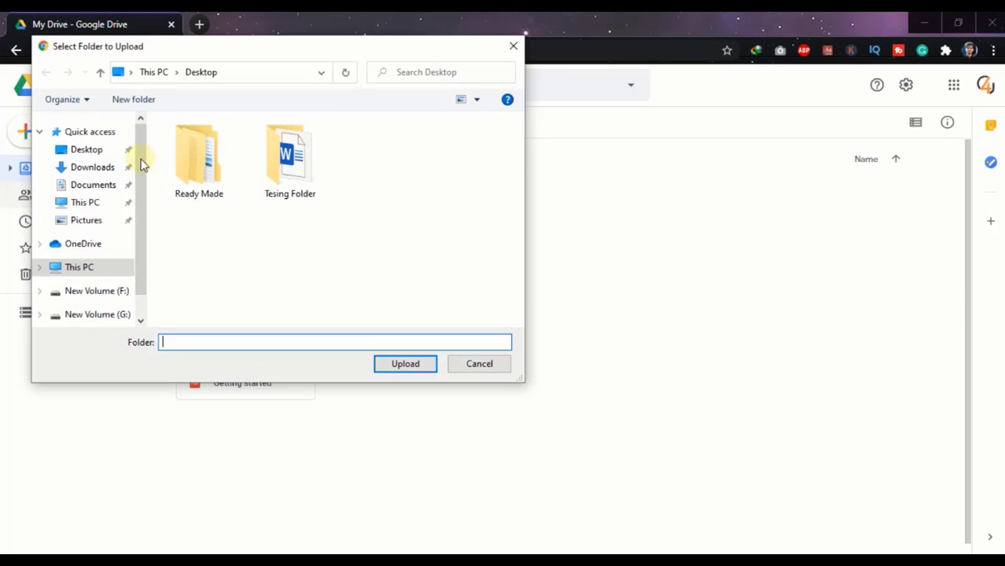
click(294, 188)
click(405, 364)
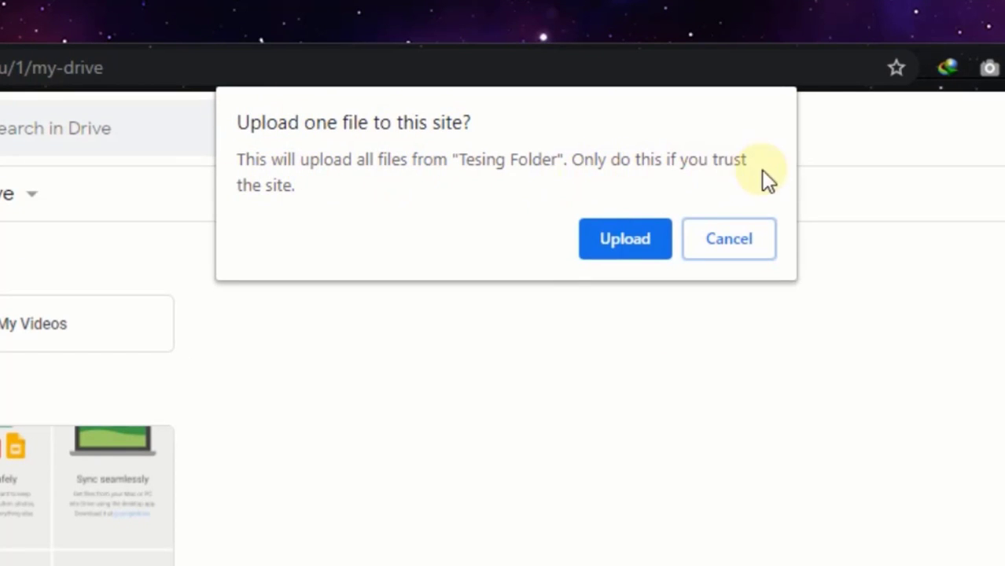
click(617, 243)
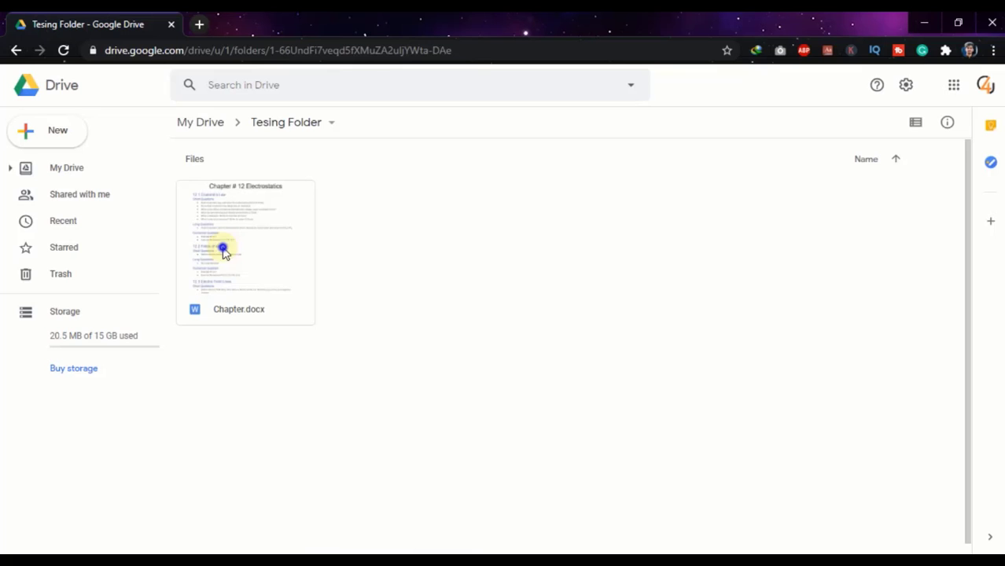
Move Chapter.docx from Tesing Folder into the My Videos folder, accept the access change and dismiss the move notice.
right_click(224, 250)
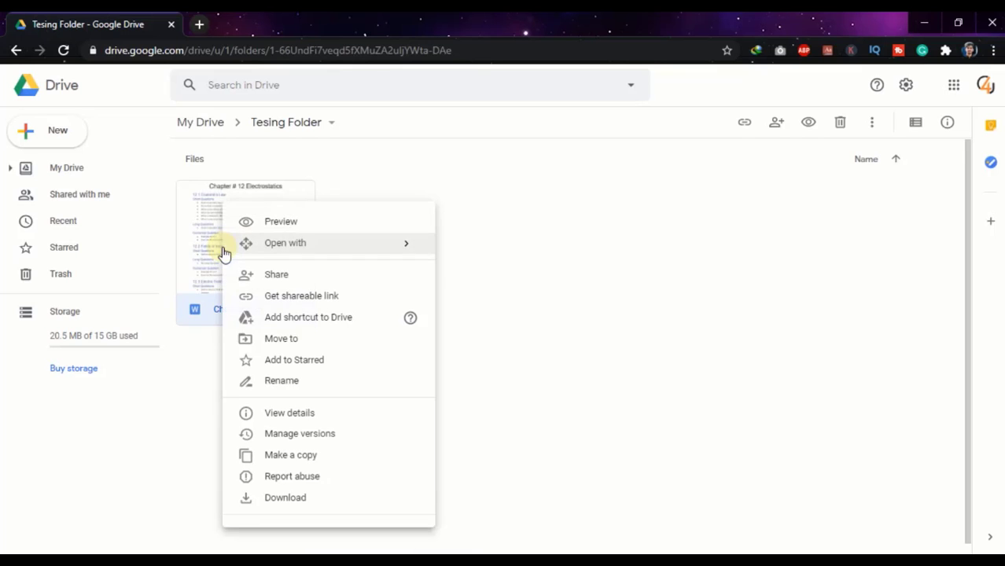
click(272, 344)
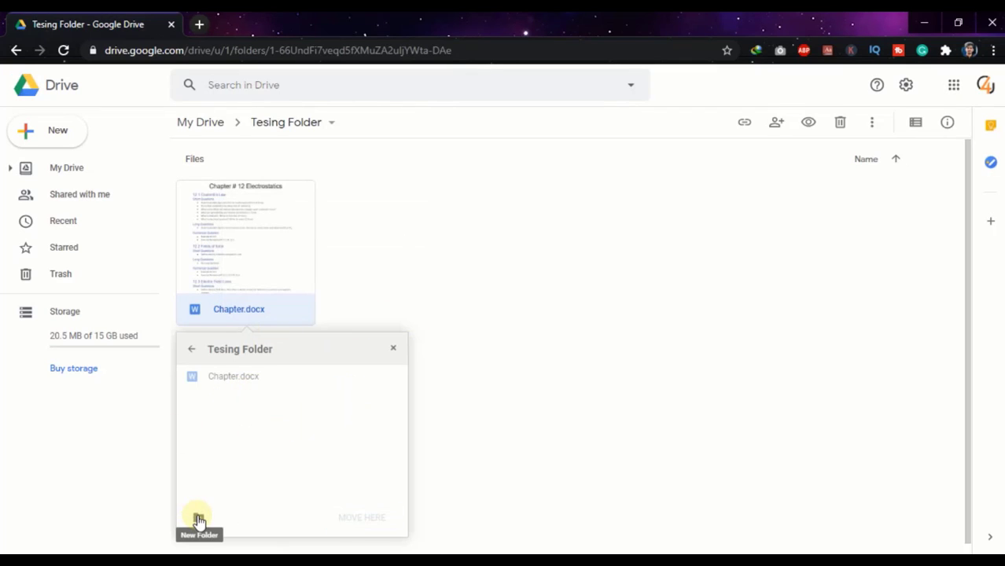
click(191, 348)
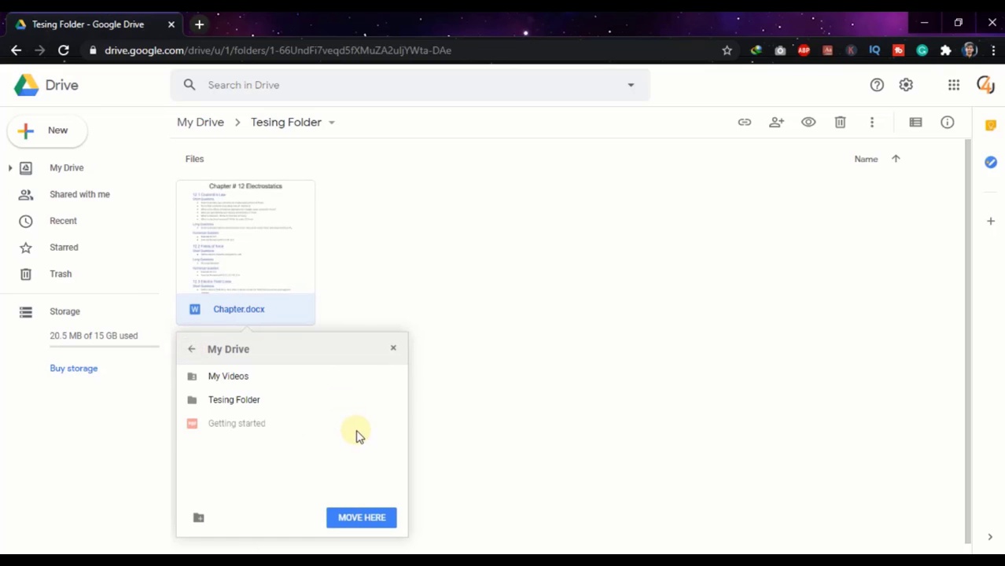
double_click(355, 381)
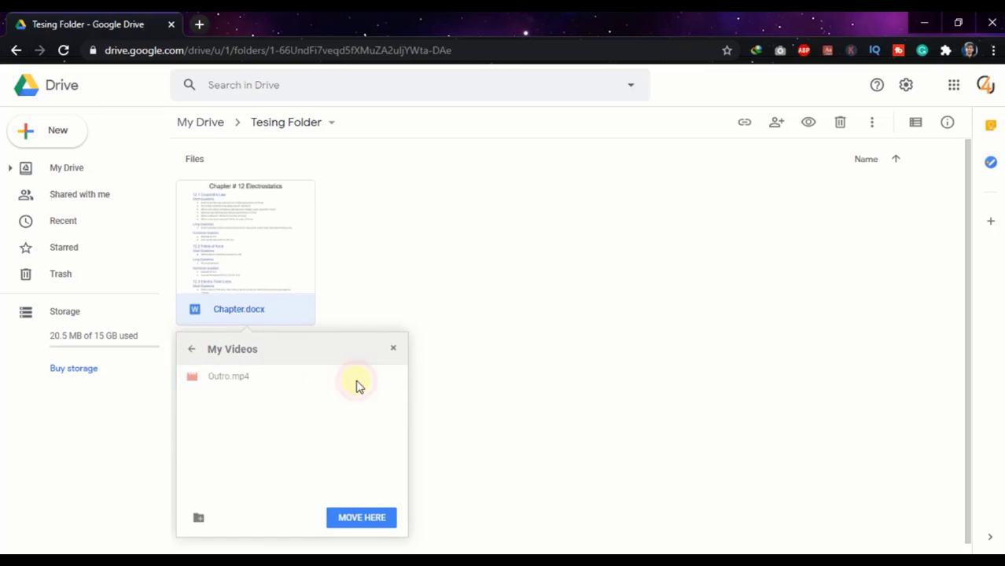
click(373, 526)
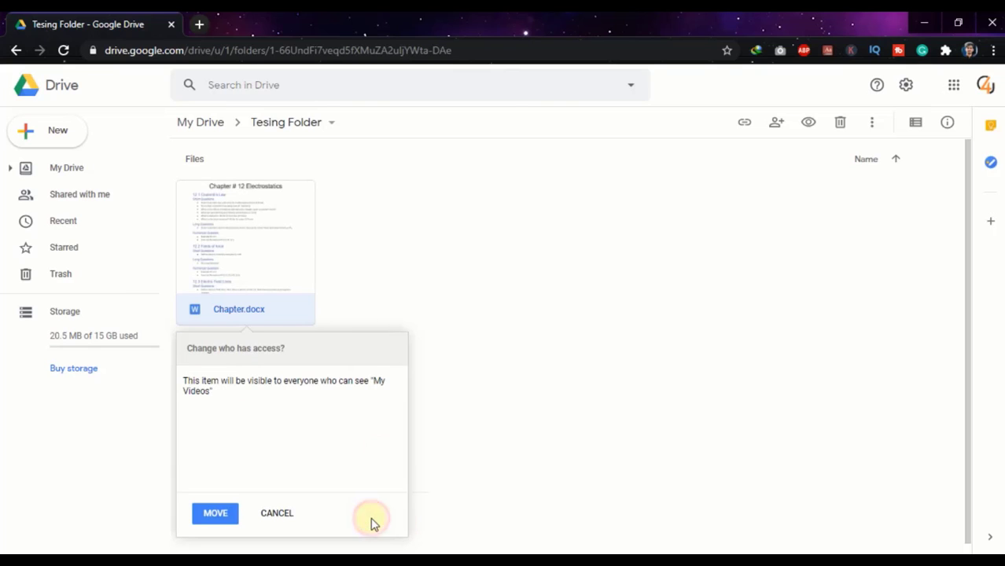
click(217, 516)
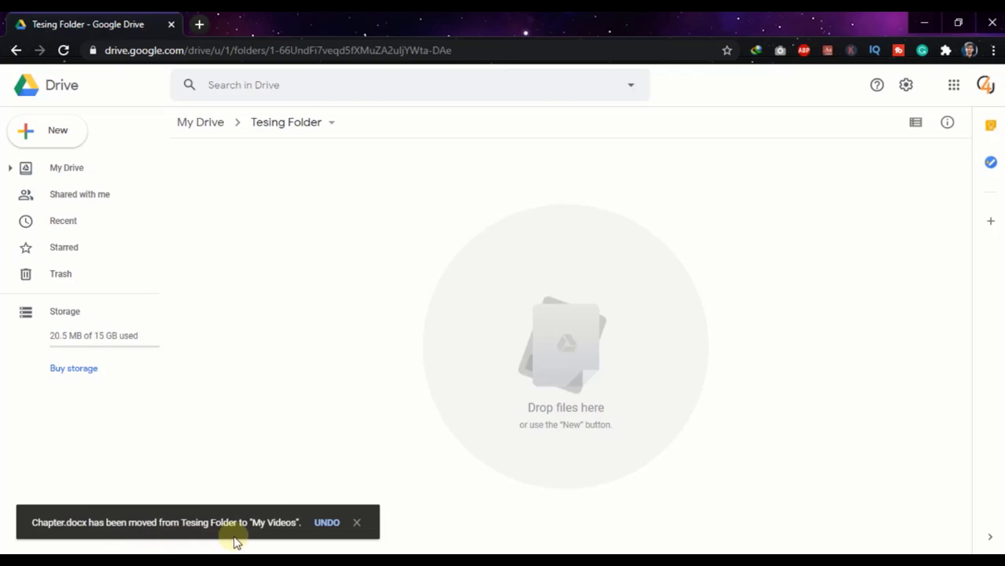
click(356, 523)
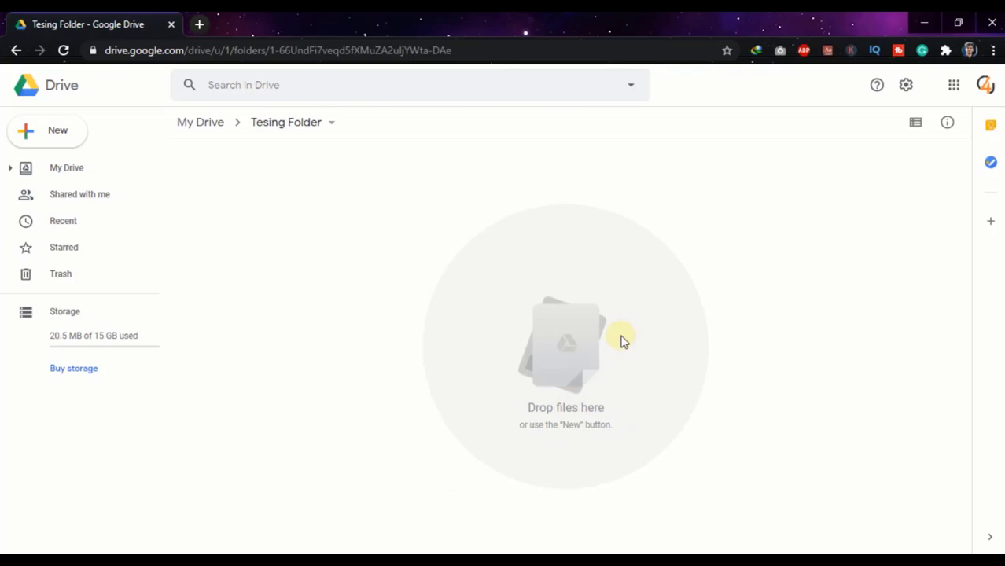
Go to the My Videos folder in My Drive, remove Chapter.docx from it and dismiss the removal notice.
click(203, 124)
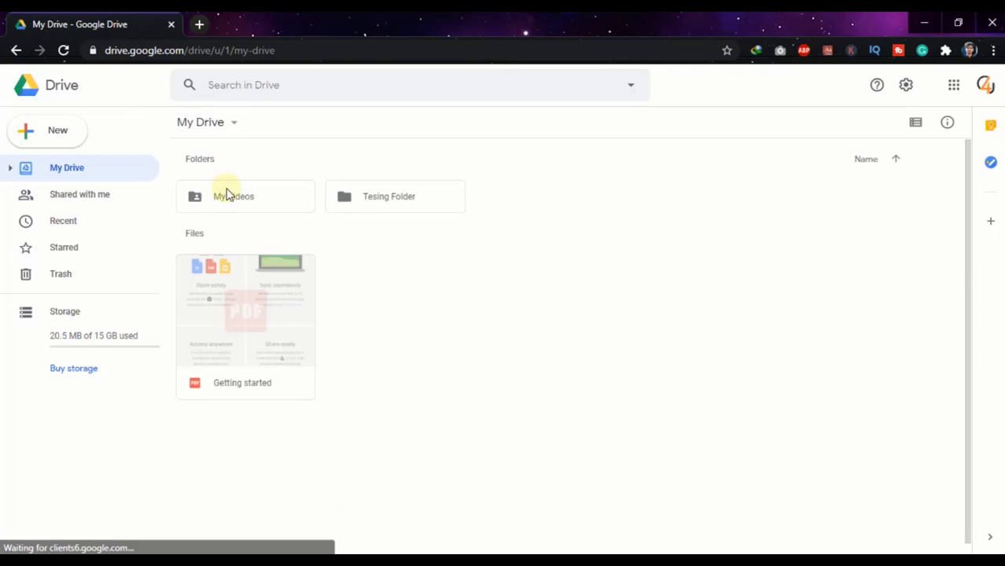
double_click(248, 209)
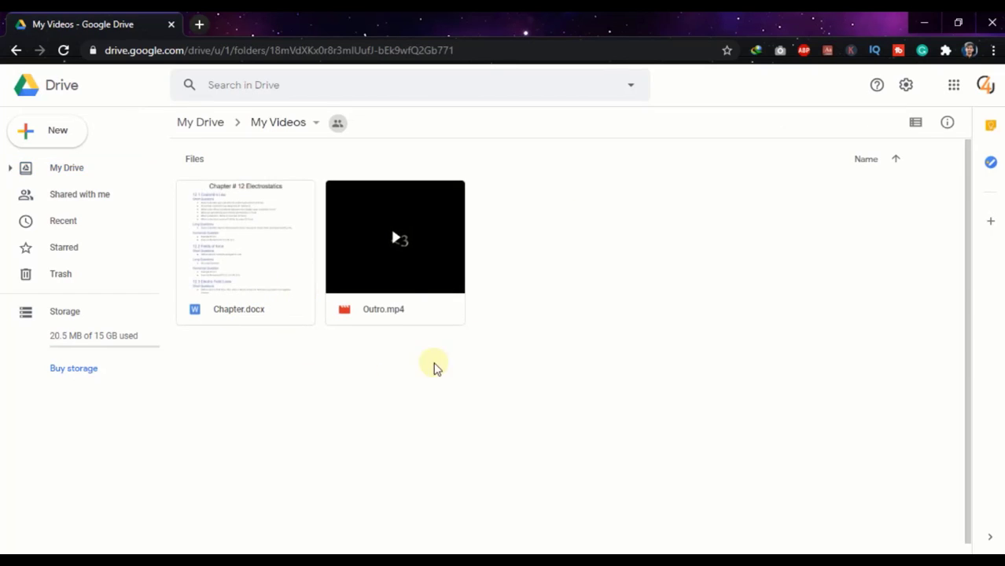
right_click(221, 270)
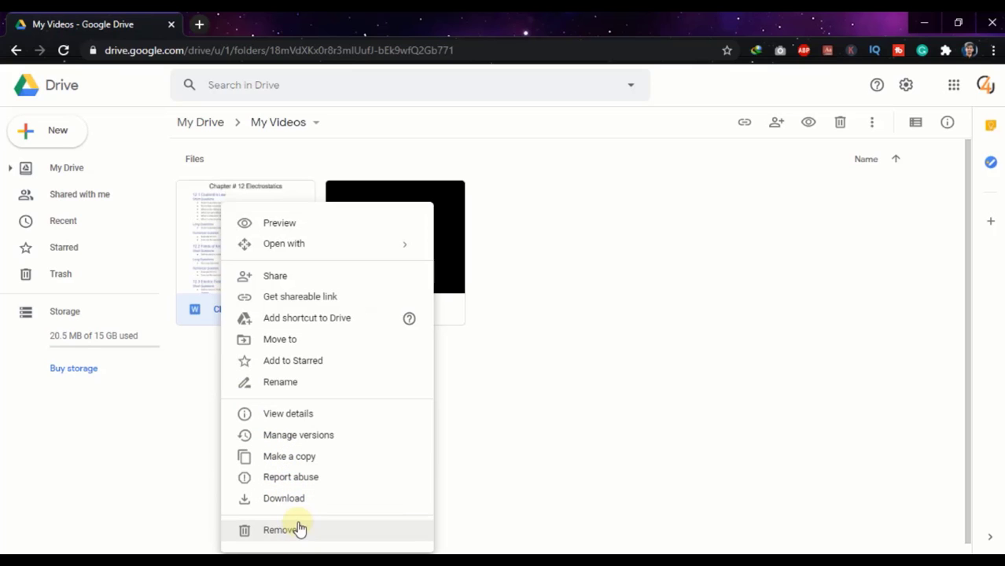
click(667, 432)
right_click(245, 268)
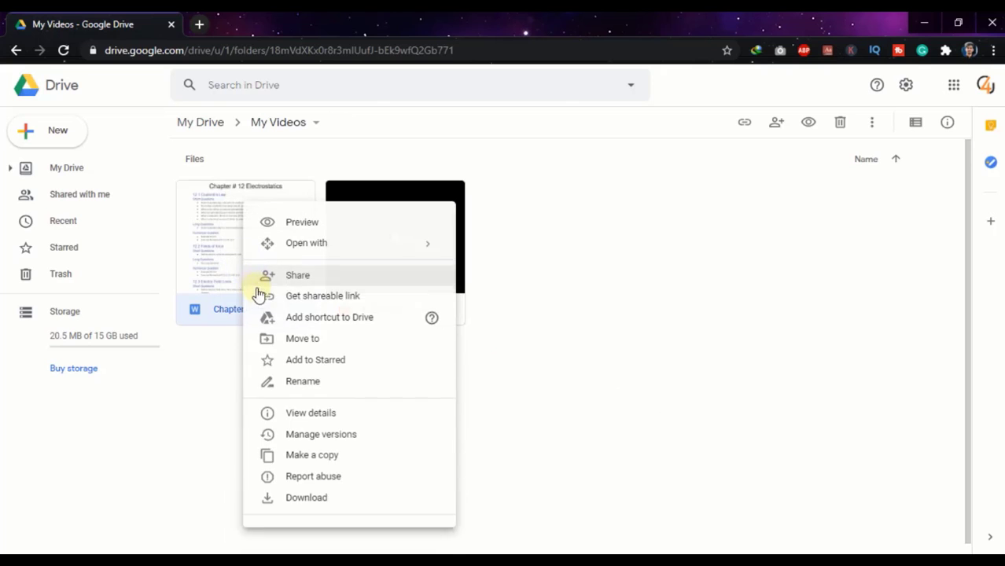
click(300, 531)
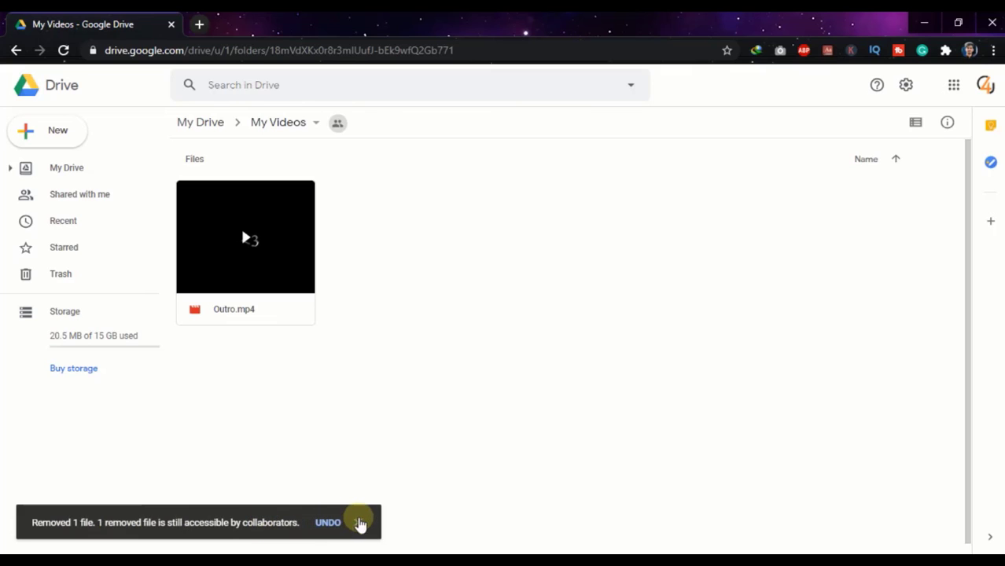
click(359, 522)
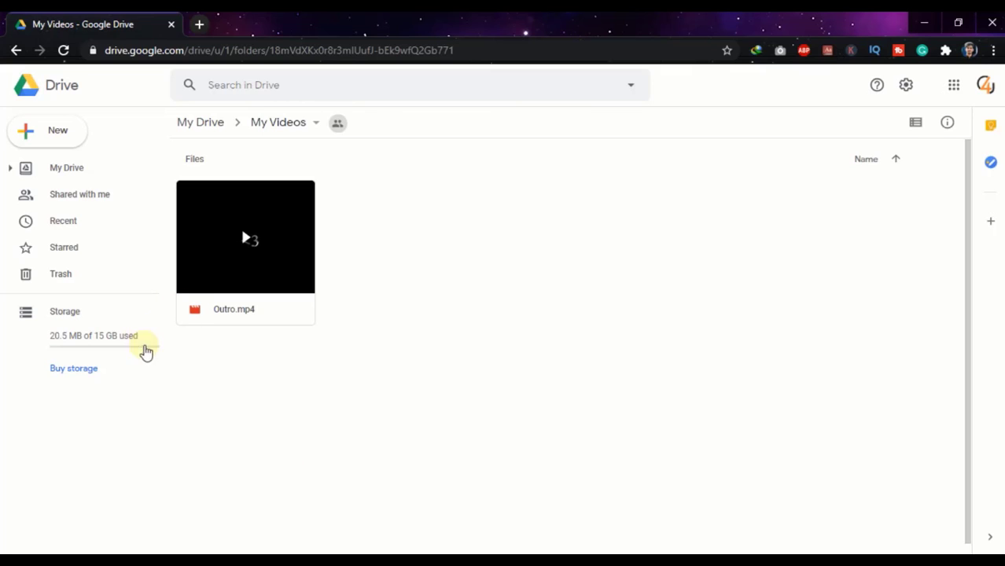
click(426, 418)
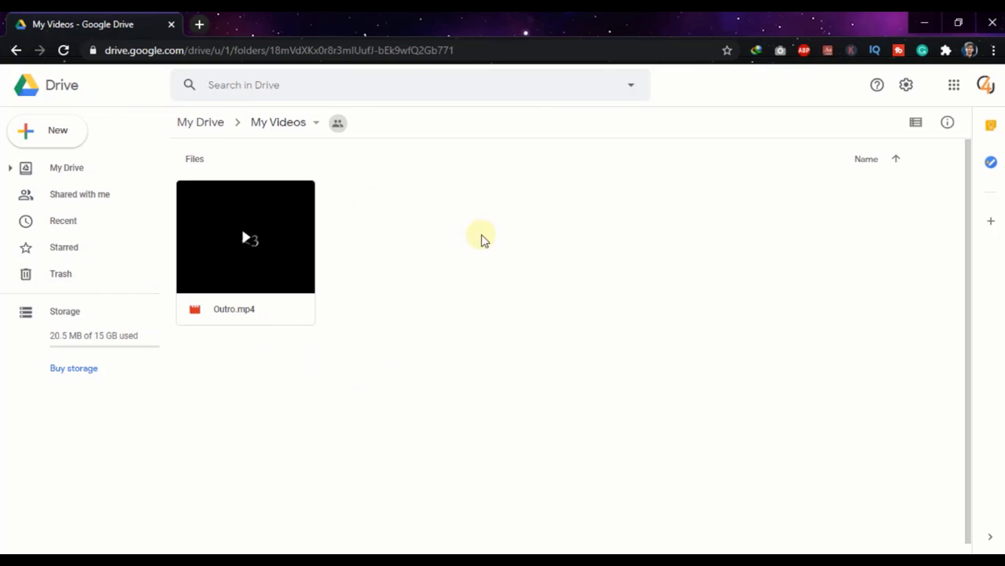
Minimize the browser and the Tesing Folder window, and refresh the desktop.
click(924, 20)
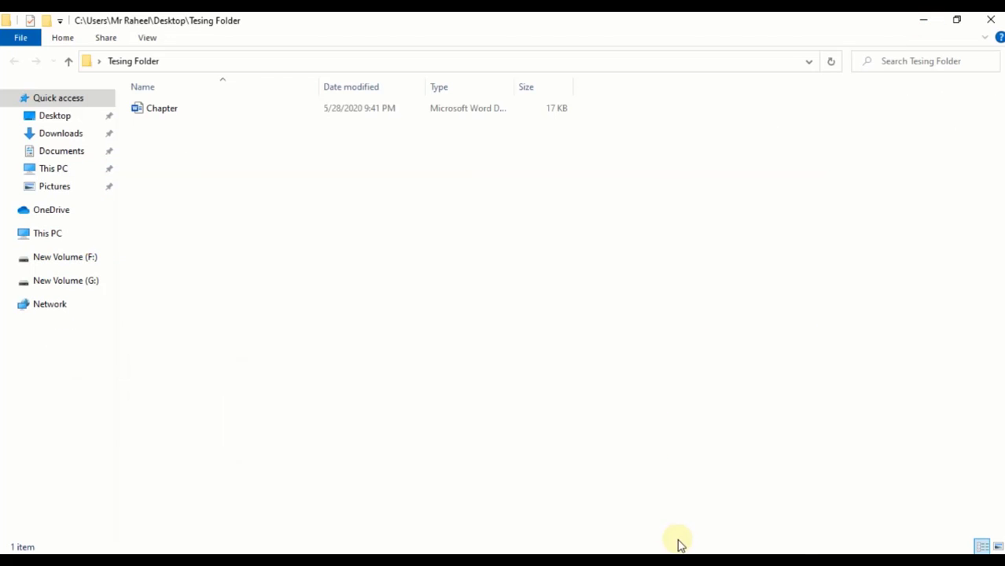
click(924, 20)
right_click(521, 155)
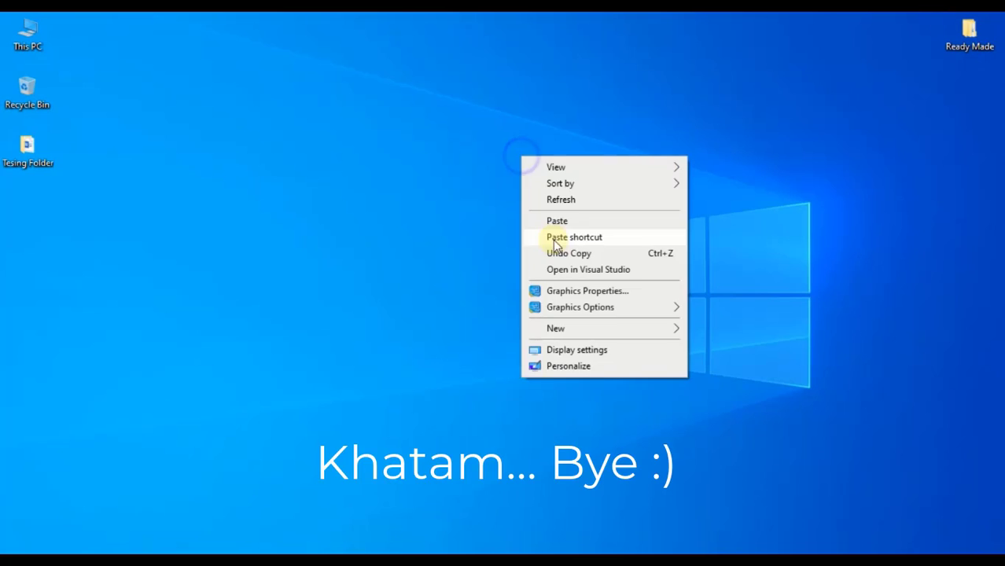
right_click(292, 185)
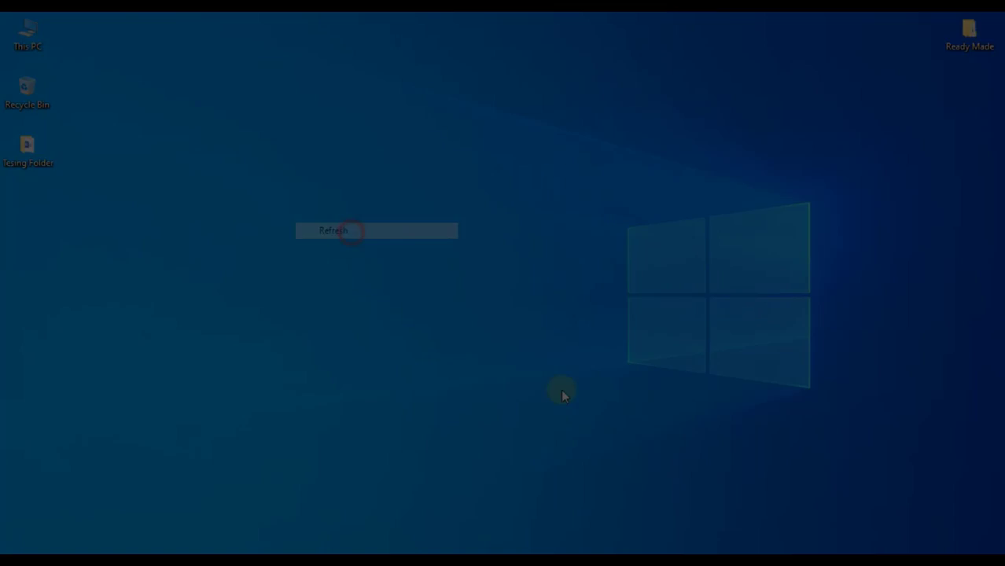